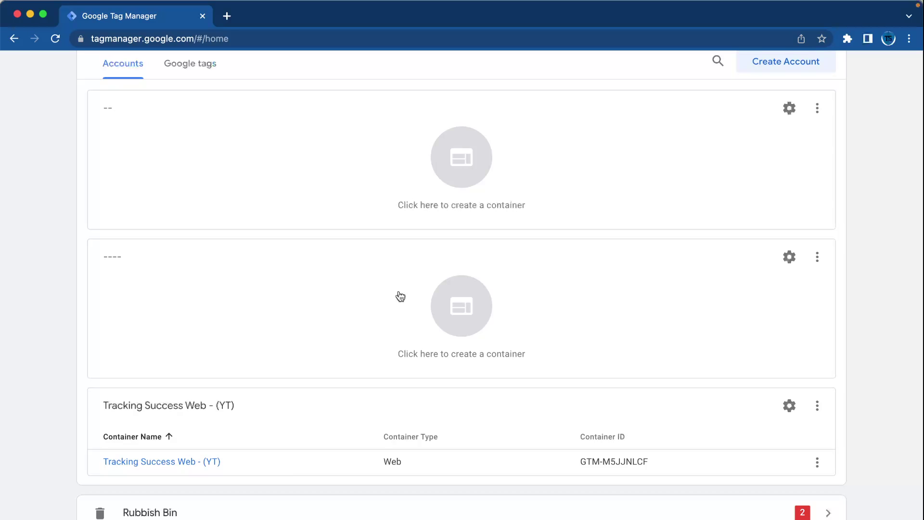
Step: Open the Tracking Success Web - (YT) container from the Accounts list
{"action": "left_click", "coordinate": [196, 462]}
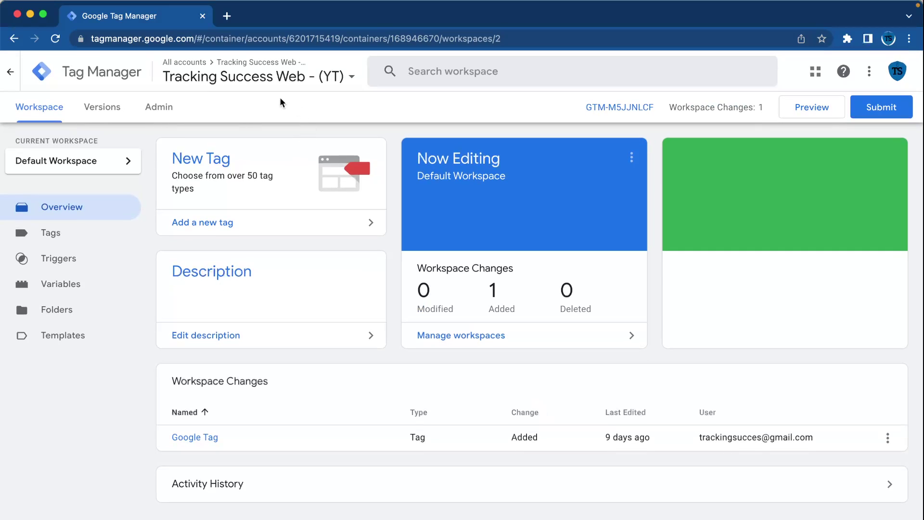
{"action": "left_click", "coordinate": [161, 114]}
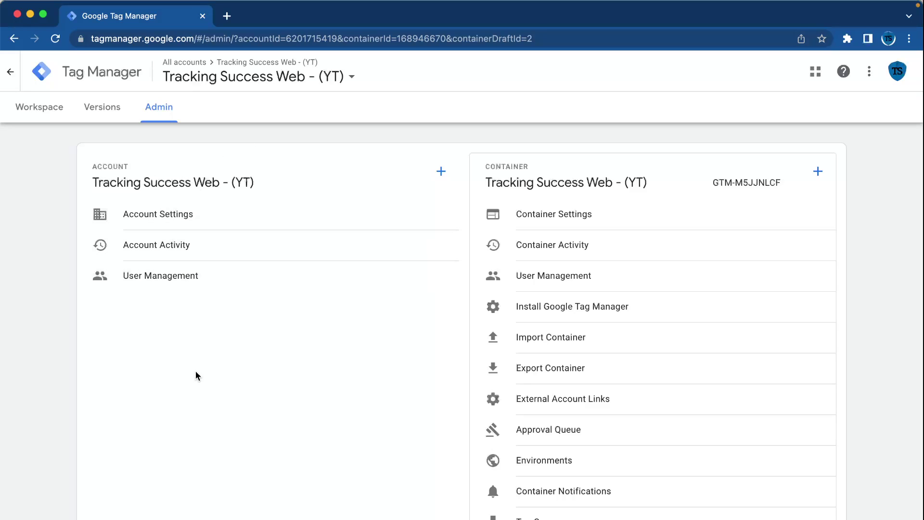
{"action": "left_click", "coordinate": [174, 284]}
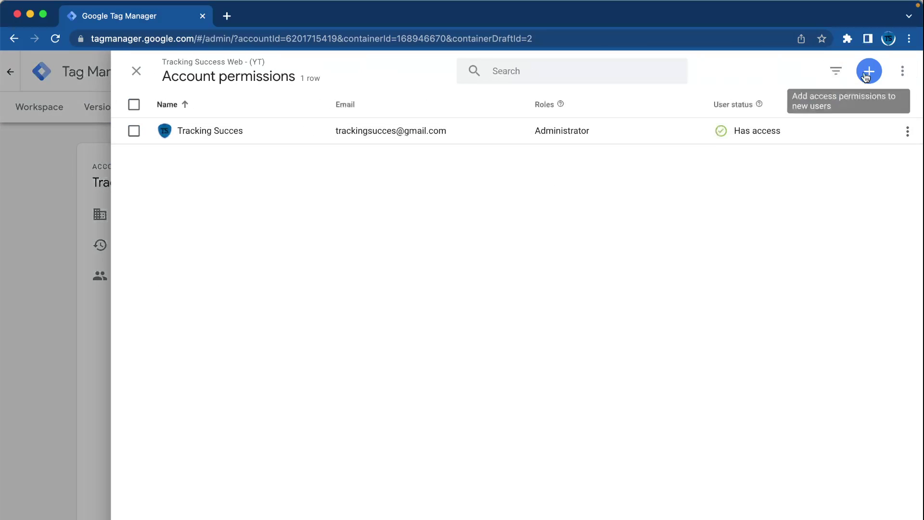
{"action": "left_click", "coordinate": [869, 71]}
{"action": "left_click", "coordinate": [831, 111]}
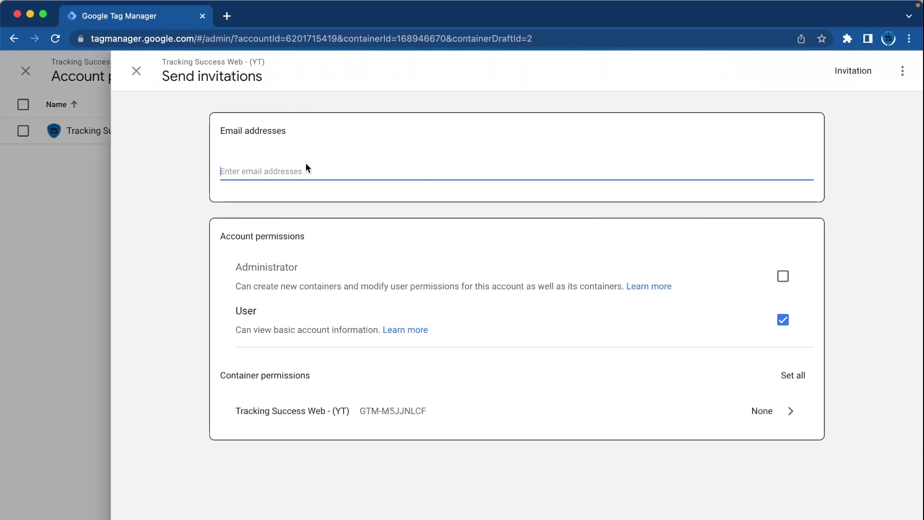
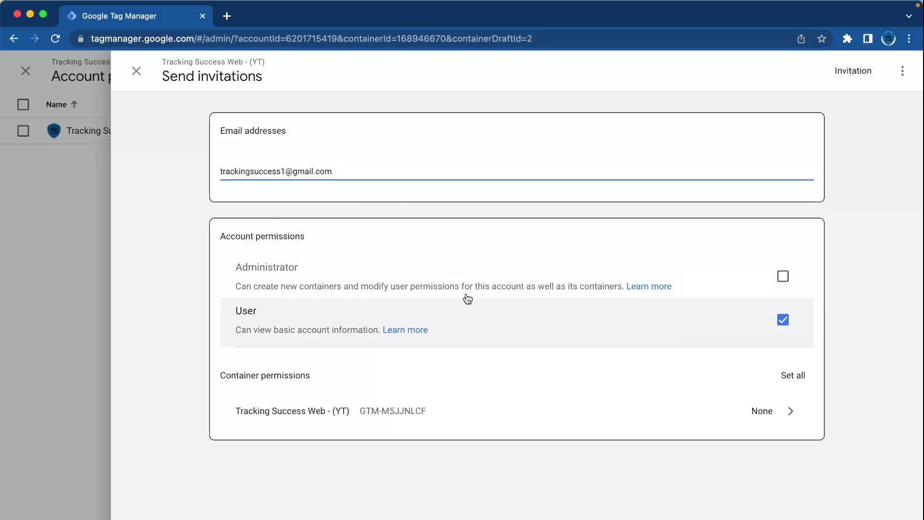
{"action": "left_click", "coordinate": [423, 278]}
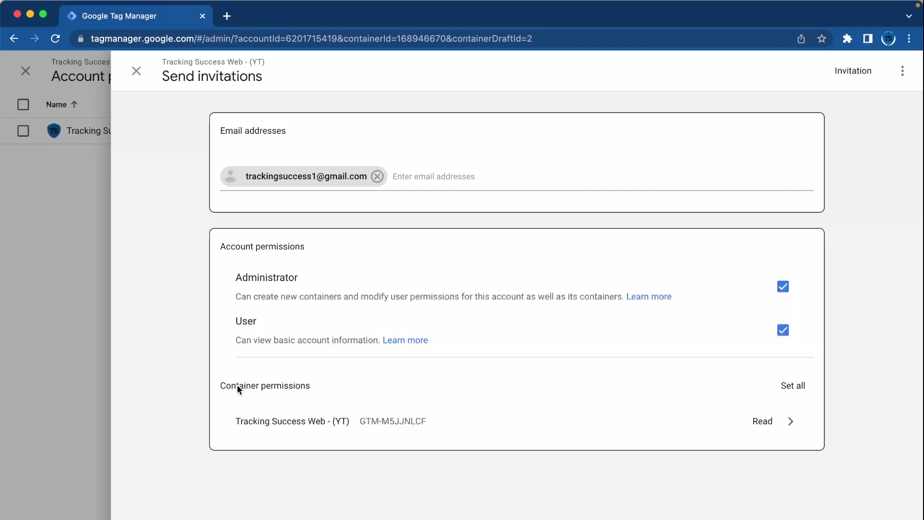
{"action": "left_click_drag", "start_coordinate": [236, 385], "coordinate": [270, 385]}
{"action": "left_click", "coordinate": [732, 423]}
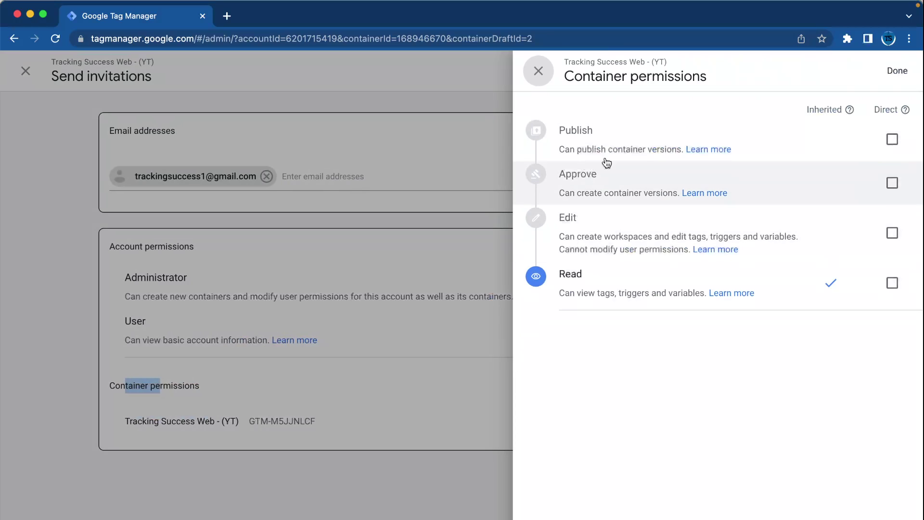
{"action": "left_click", "coordinate": [895, 72]}
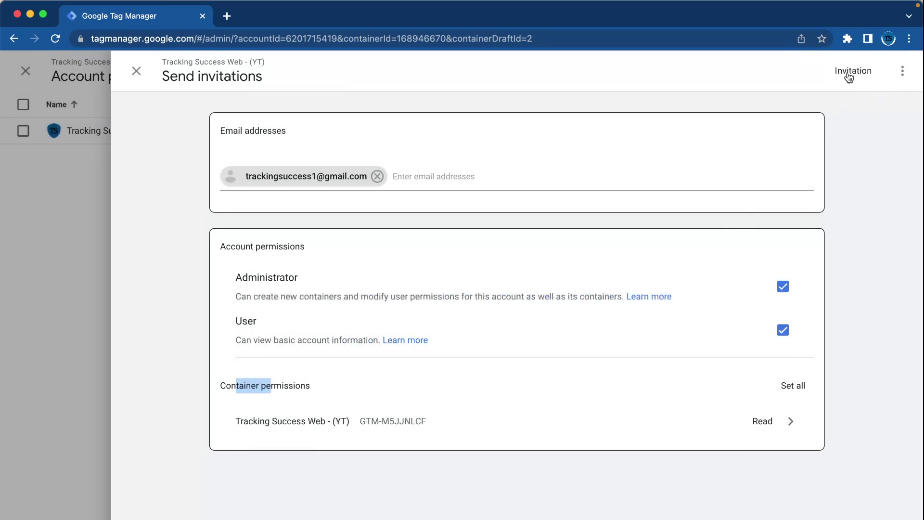
{"action": "left_click", "coordinate": [848, 76]}
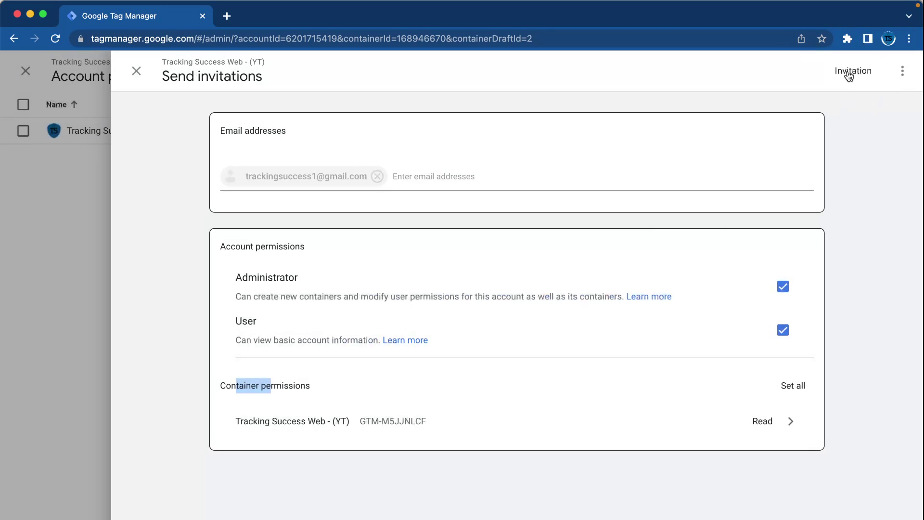